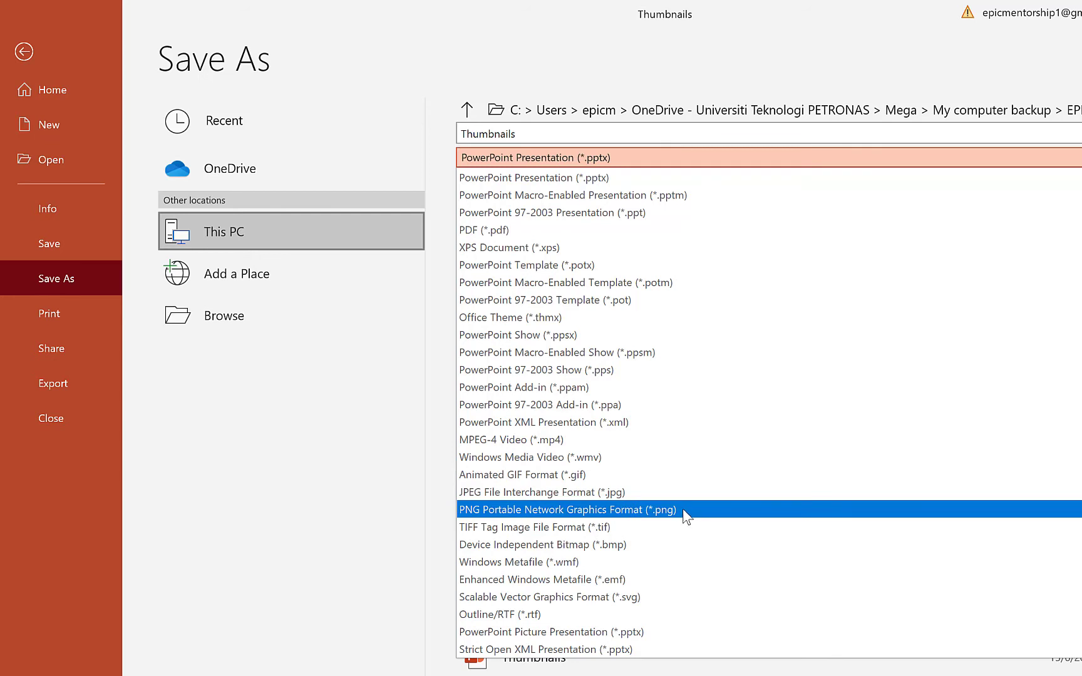
# Step: Set the save format to PNG Portable Network Graphics and name the file "ppt to utube"
pyautogui.click(682, 507)
pyautogui.doubleClick(718, 134)
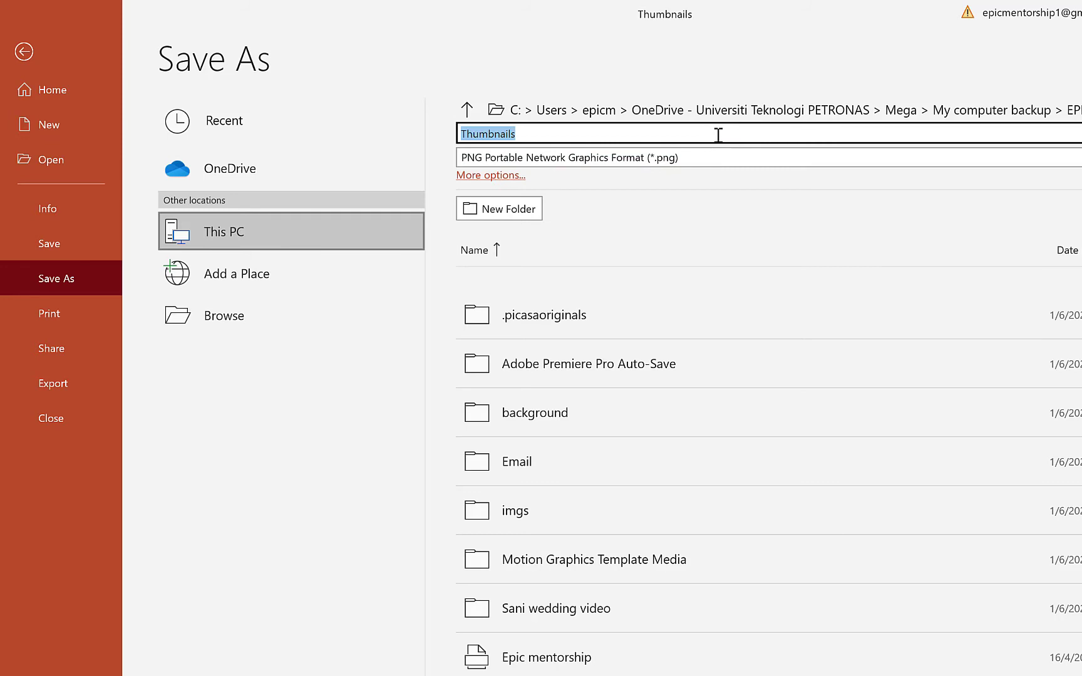
pyautogui.write('ppt to utube')
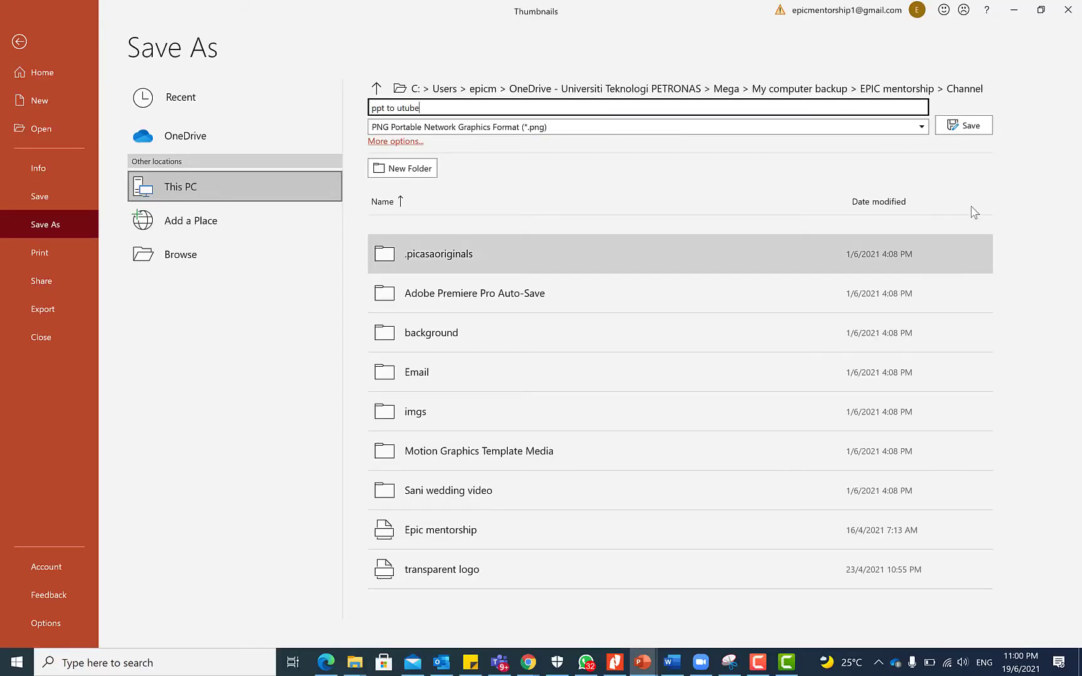
# Step: Save the PNG to the Desktop, exporting only the current slide
pyautogui.click(395, 142)
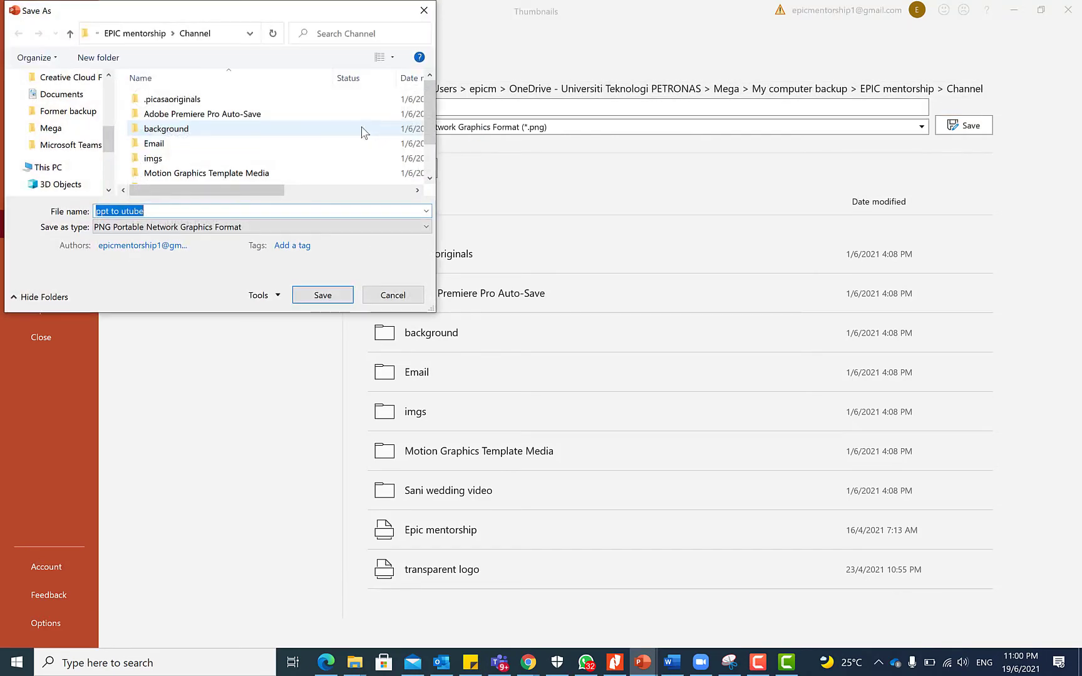
pyautogui.scroll(4, 75, 166)
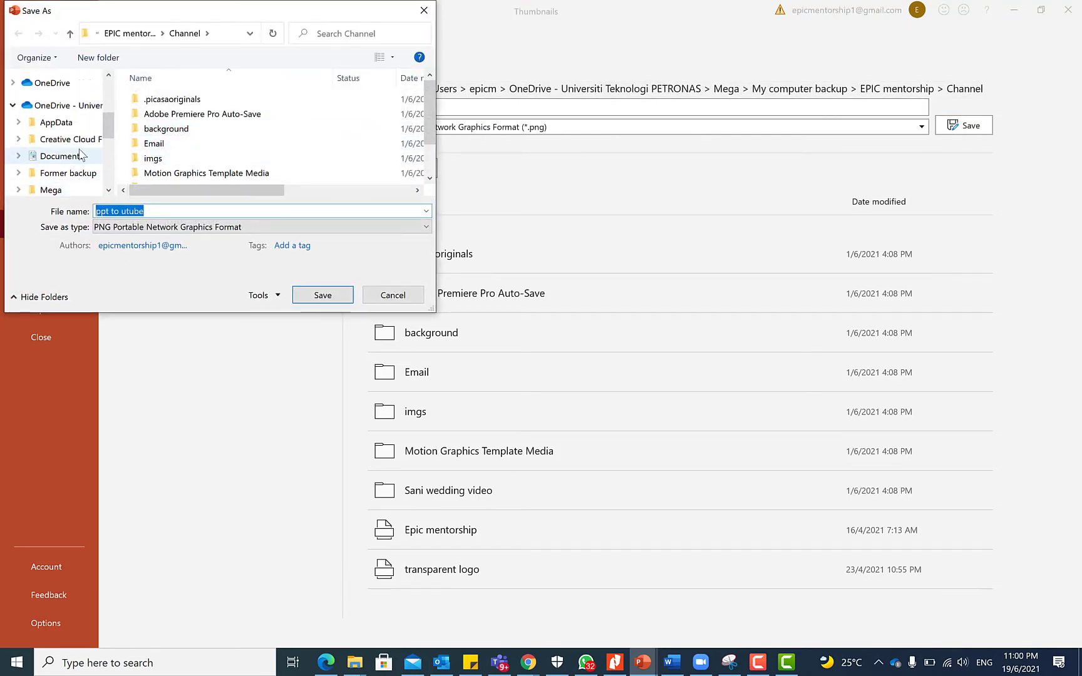
pyautogui.click(57, 157)
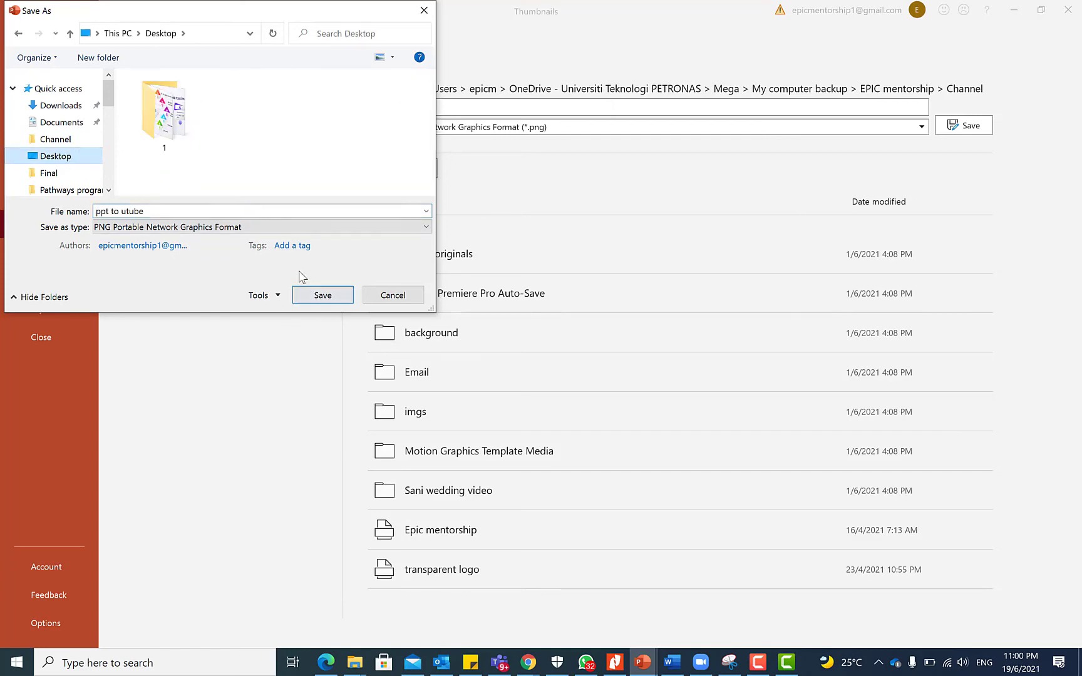
pyautogui.click(325, 296)
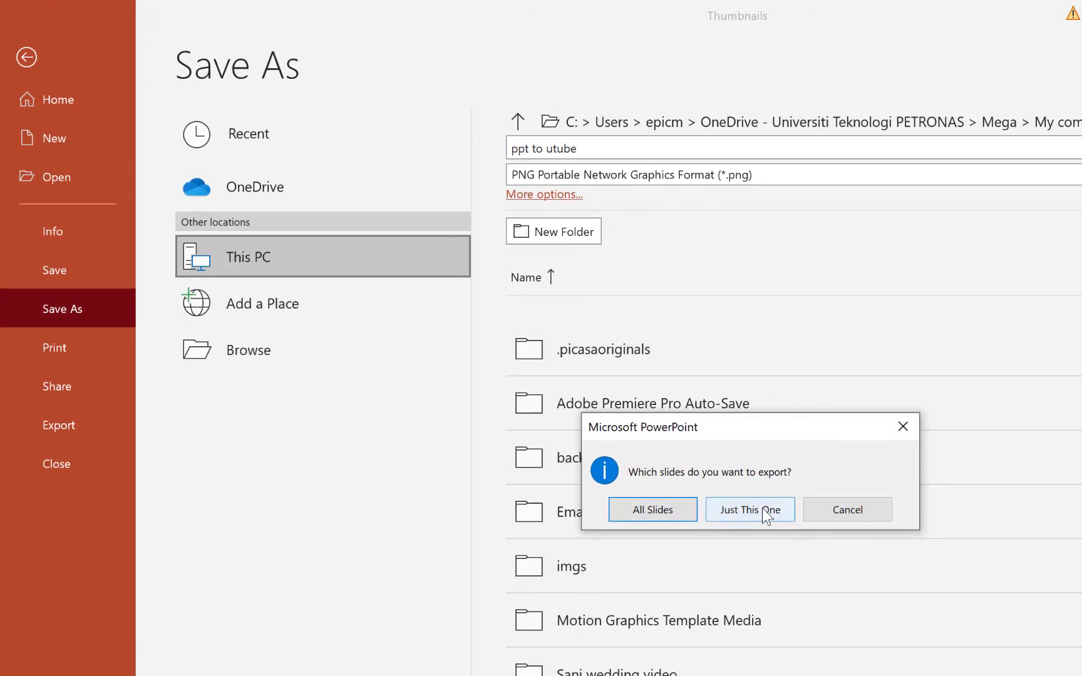
pyautogui.click(761, 511)
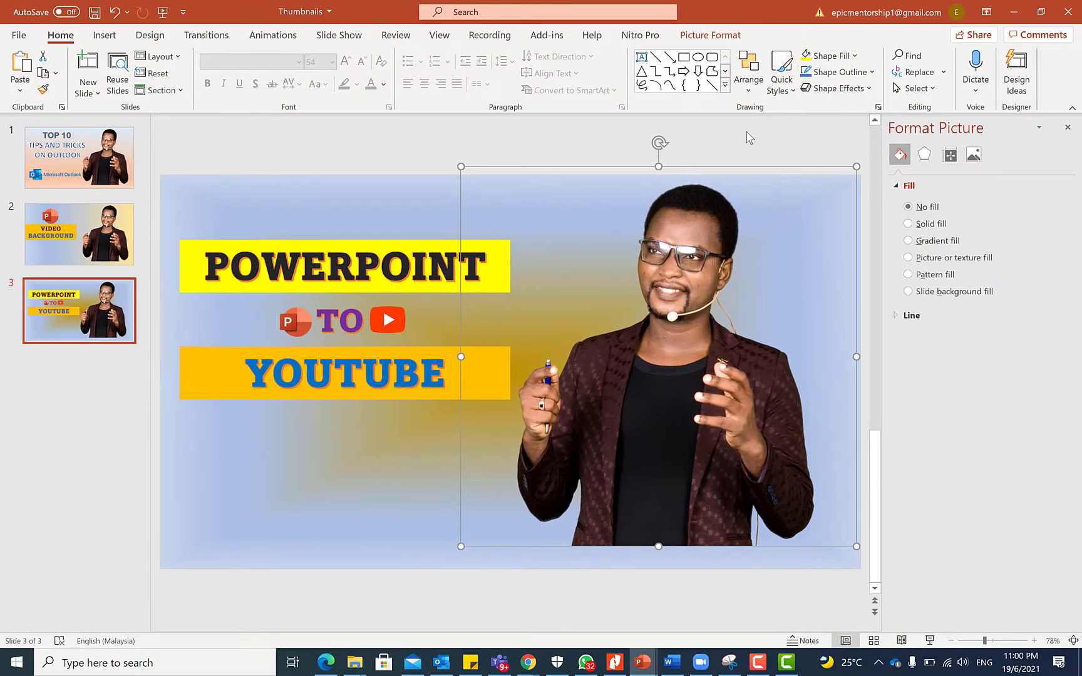
# Step: Switch to the YouTube channel page in Chrome and start a new video upload
pyautogui.click(1015, 12)
pyautogui.scroll(-5, 331, 423)
pyautogui.scroll(6, 337, 423)
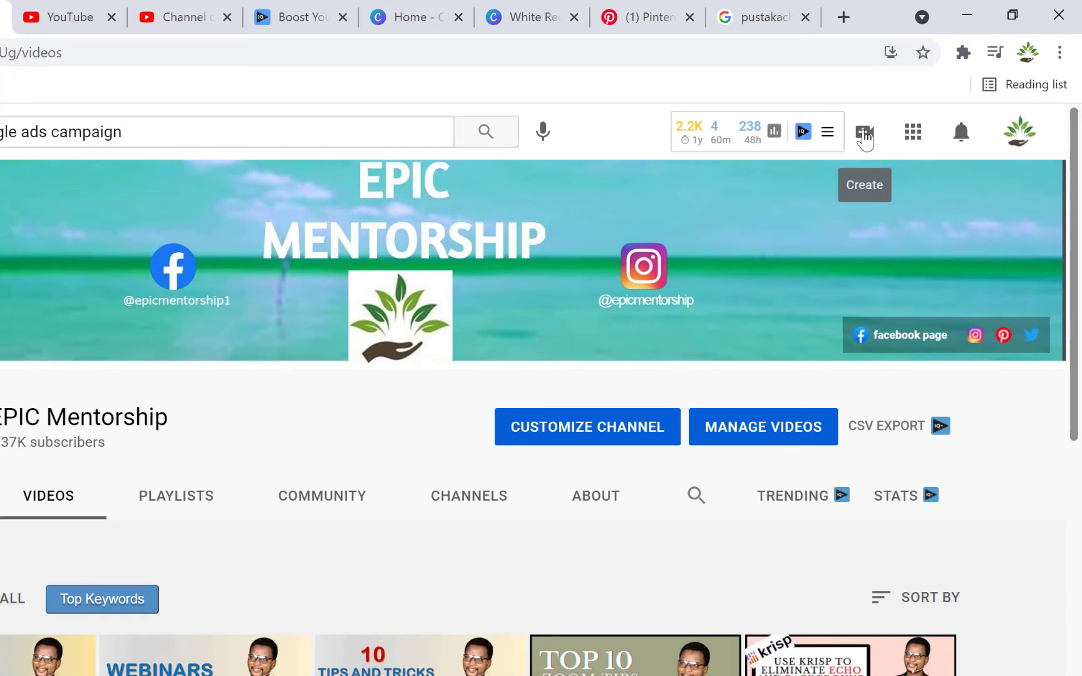
pyautogui.click(865, 135)
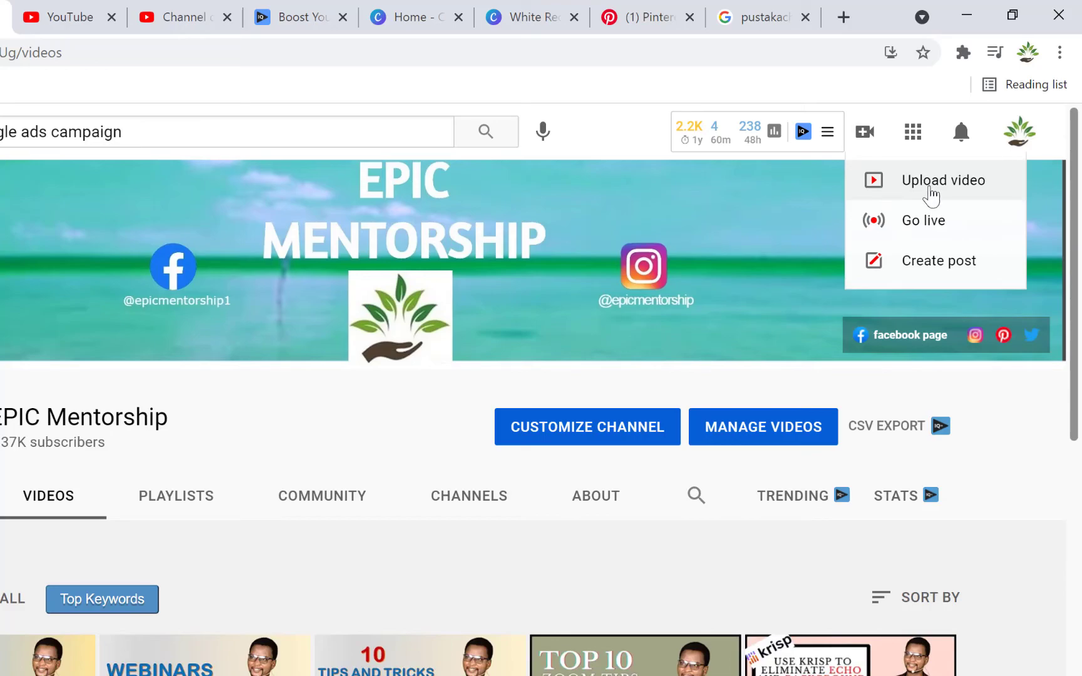
pyautogui.click(925, 188)
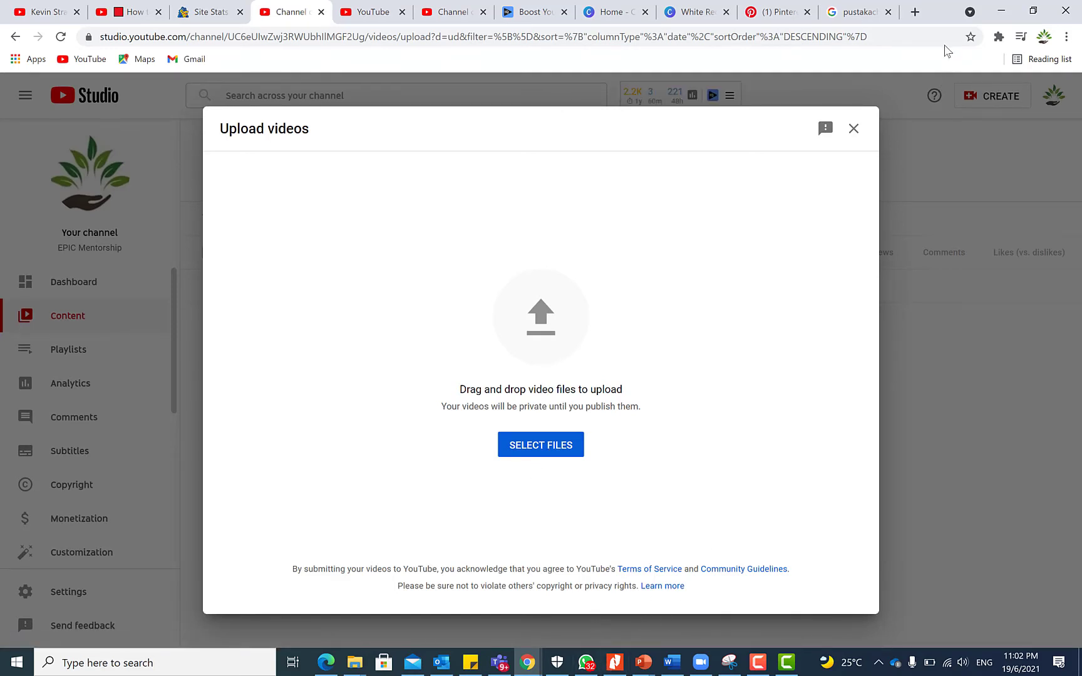
# Step: Upload "My ppt presentation video.mp4" from the desktop, shrinking the browser window to reach the file and maximizing it again
pyautogui.moveTo(940, 15); pyautogui.dragTo(534, 59)
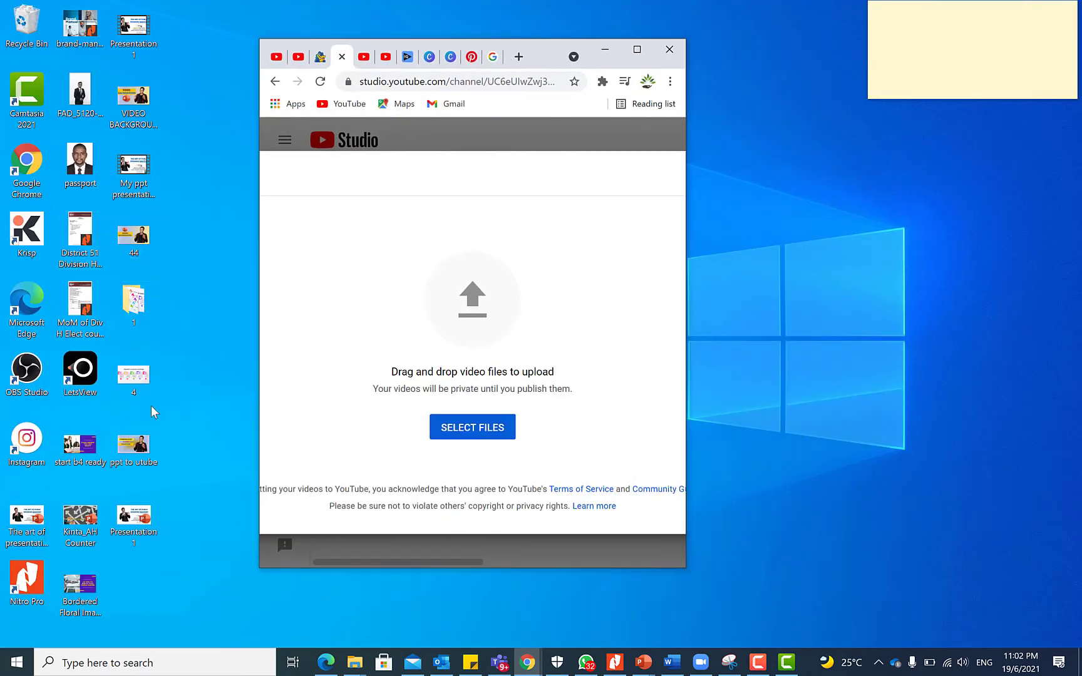
pyautogui.moveTo(139, 188); pyautogui.dragTo(478, 302)
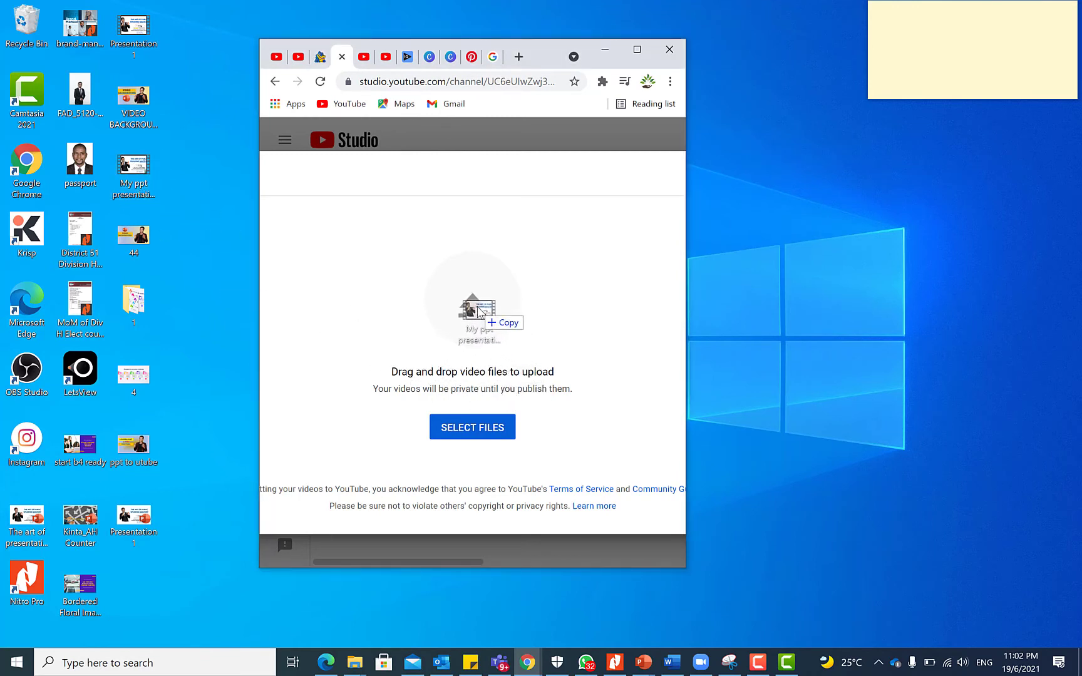
pyautogui.moveTo(478, 307); pyautogui.dragTo(477, 307)
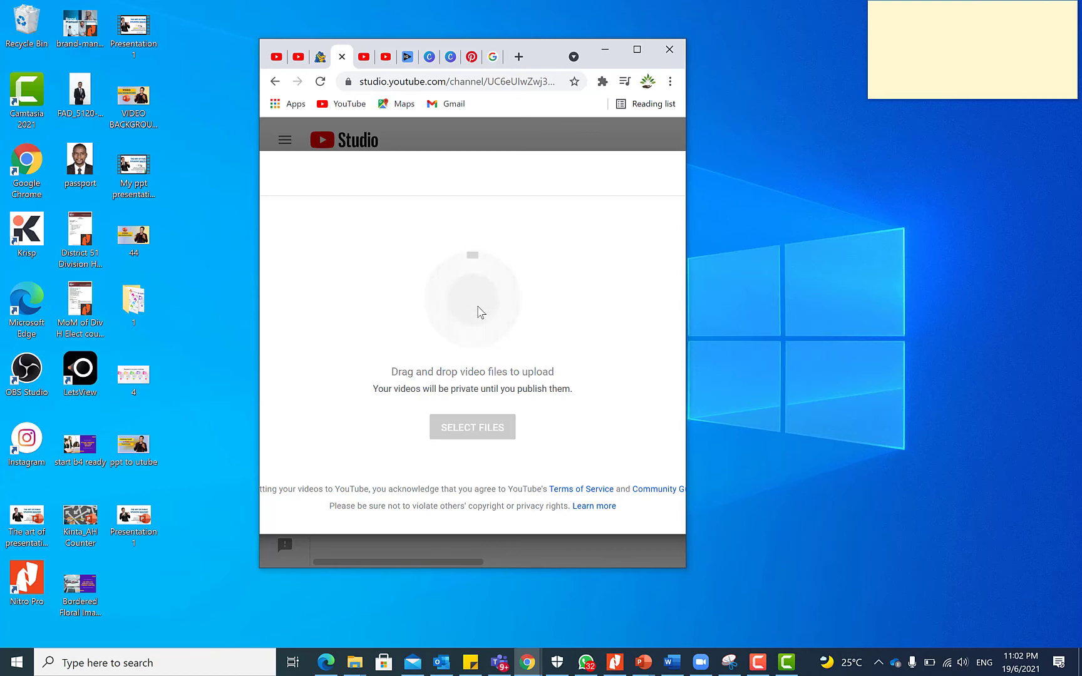
pyautogui.click(637, 50)
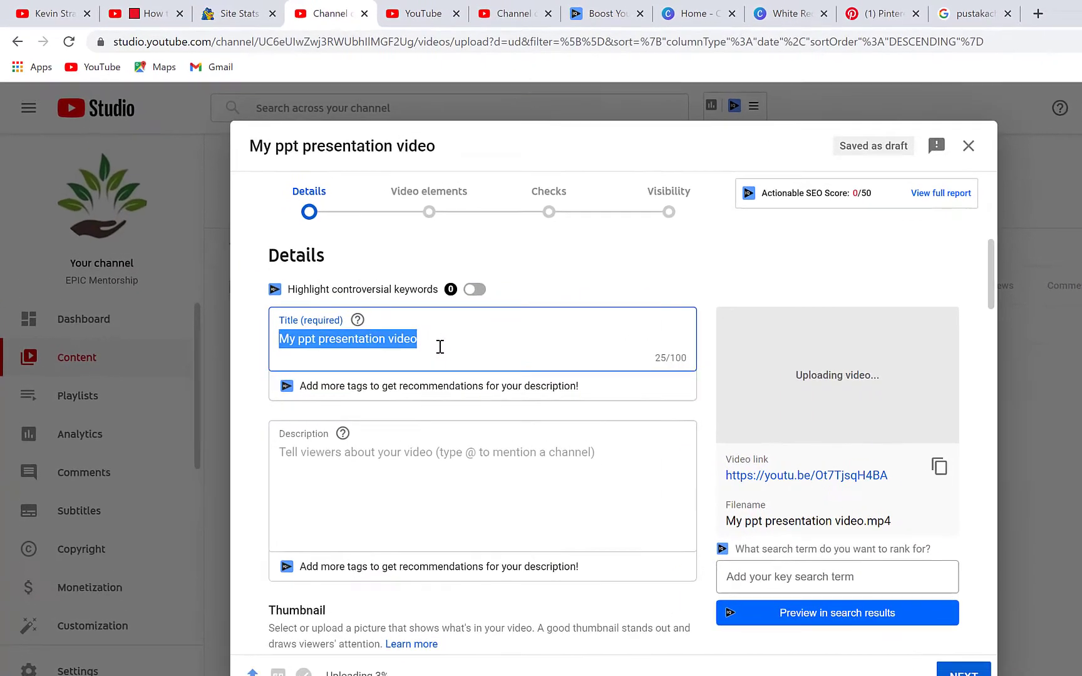
# Step: Upload the "ppt to utube" image from the Desktop as the video's thumbnail
pyautogui.click(369, 409)
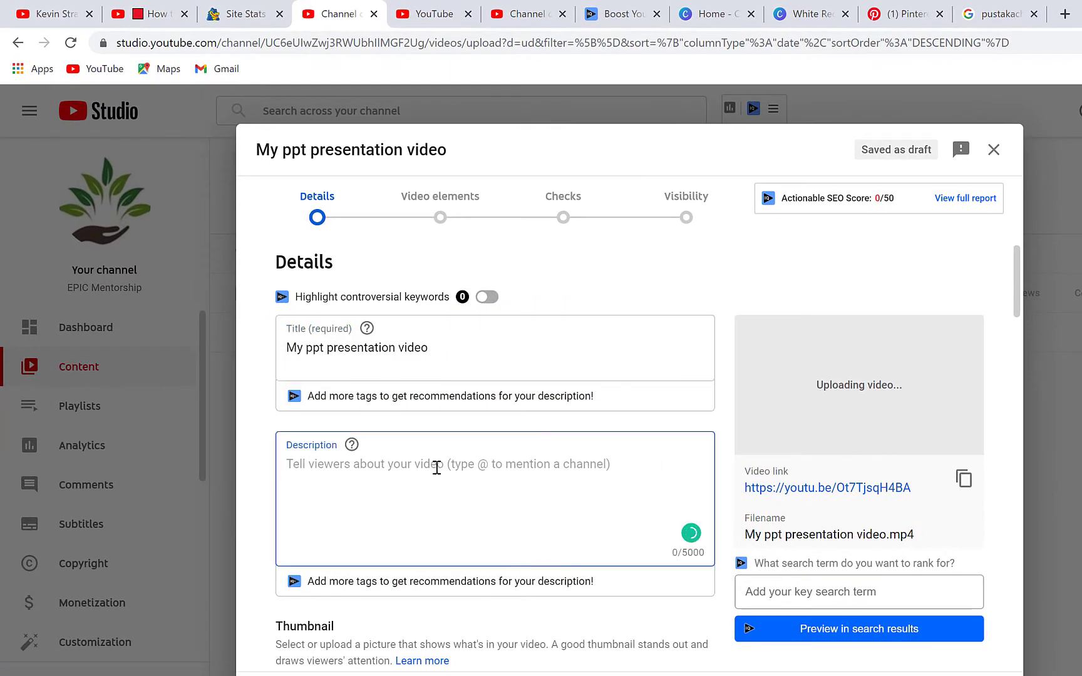
pyautogui.scroll(-4, 438, 466)
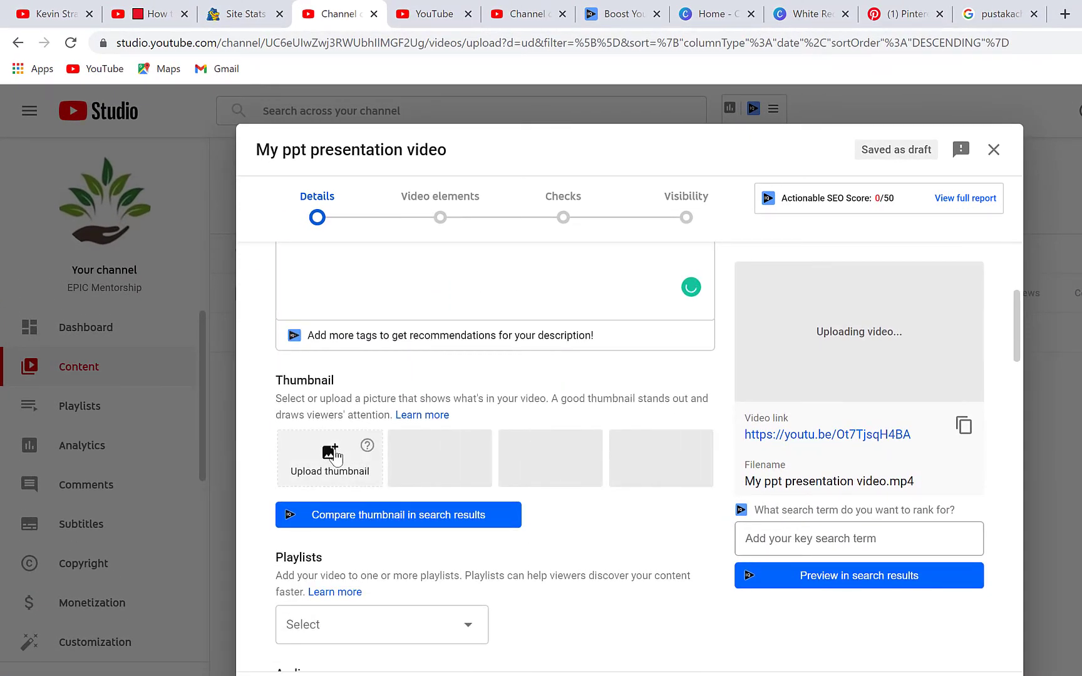
pyautogui.click(353, 453)
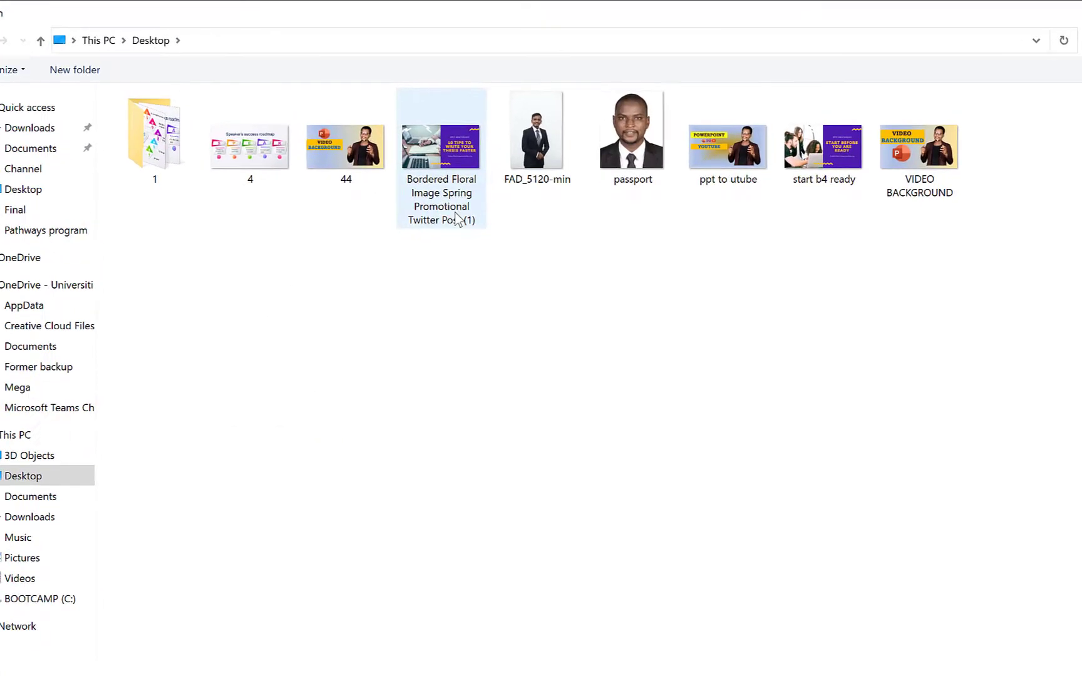
pyautogui.click(742, 147)
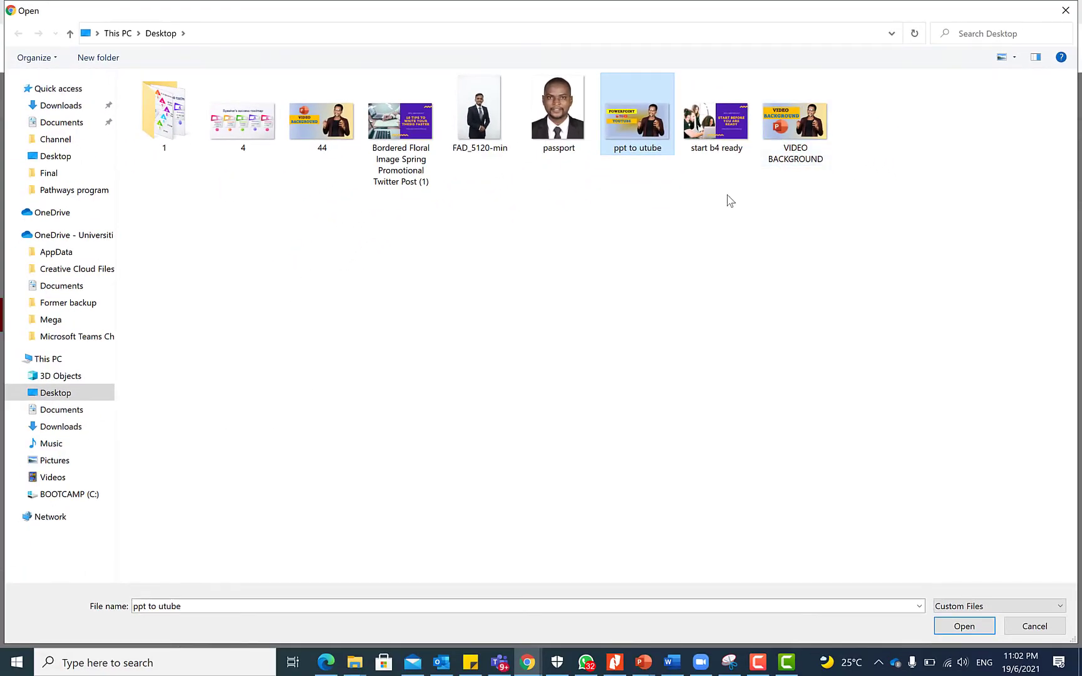
pyautogui.press('Return')
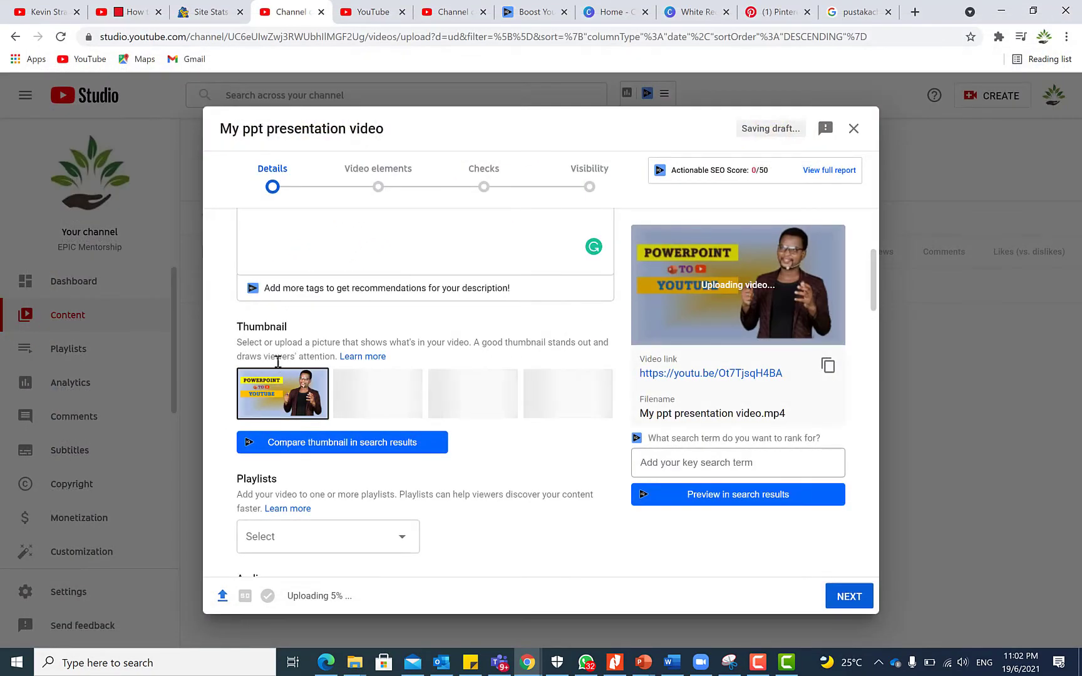
# Step: Review the video's remaining details, from playlists, audience and tags to language, license, category and comment settings
pyautogui.scroll(-5, 524, 425)
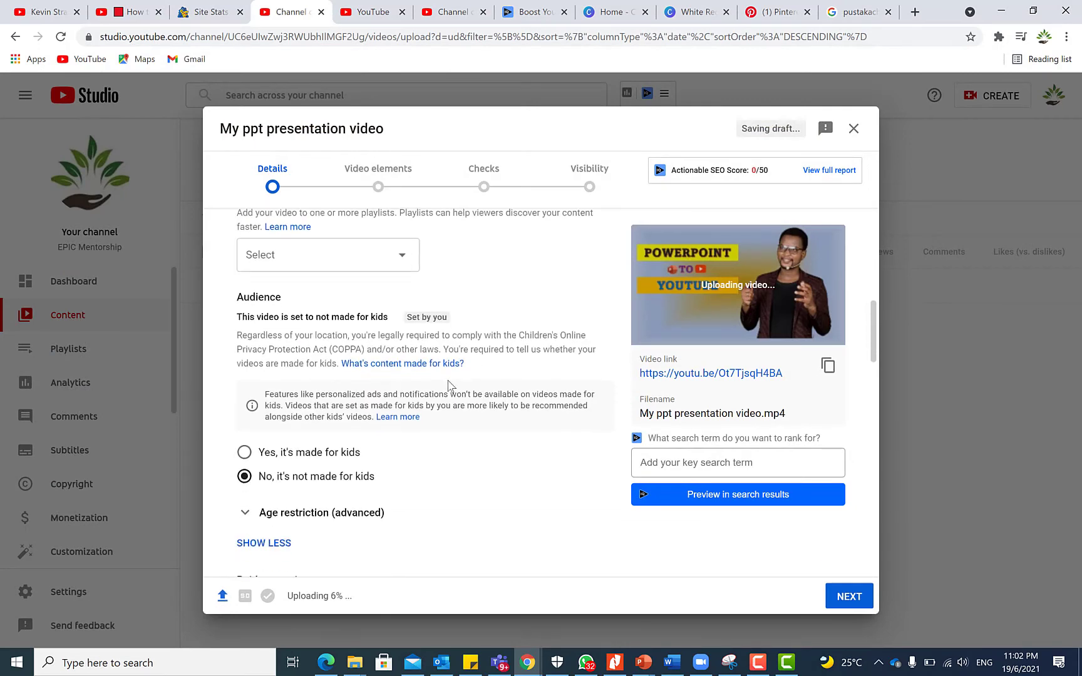
pyautogui.scroll(2, 408, 288)
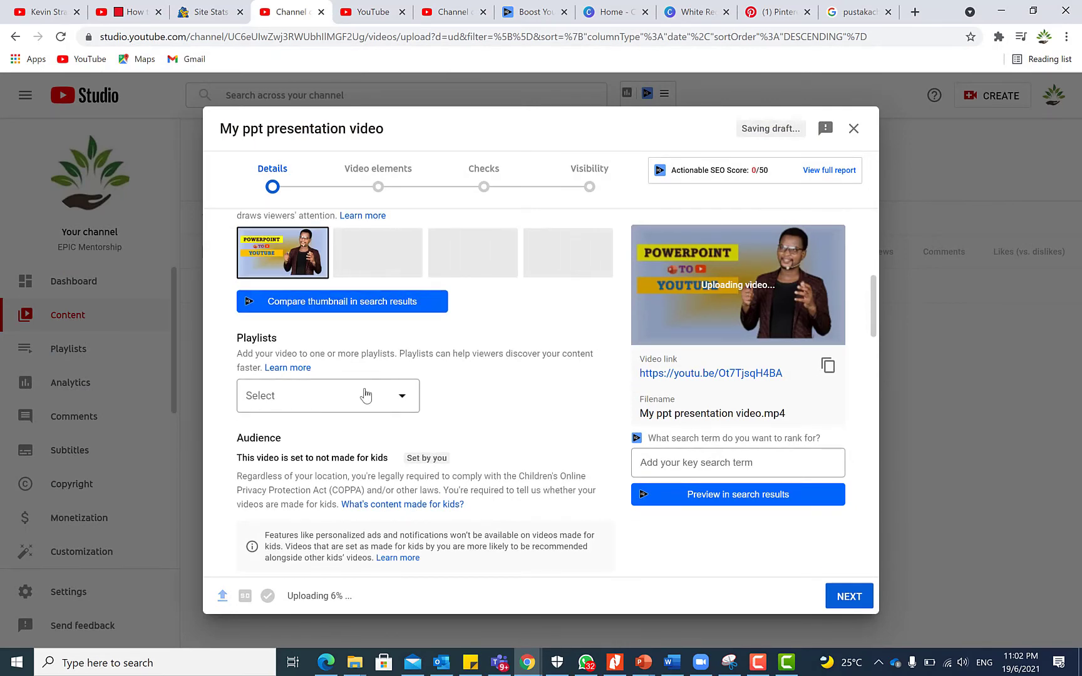
pyautogui.scroll(-4, 399, 395)
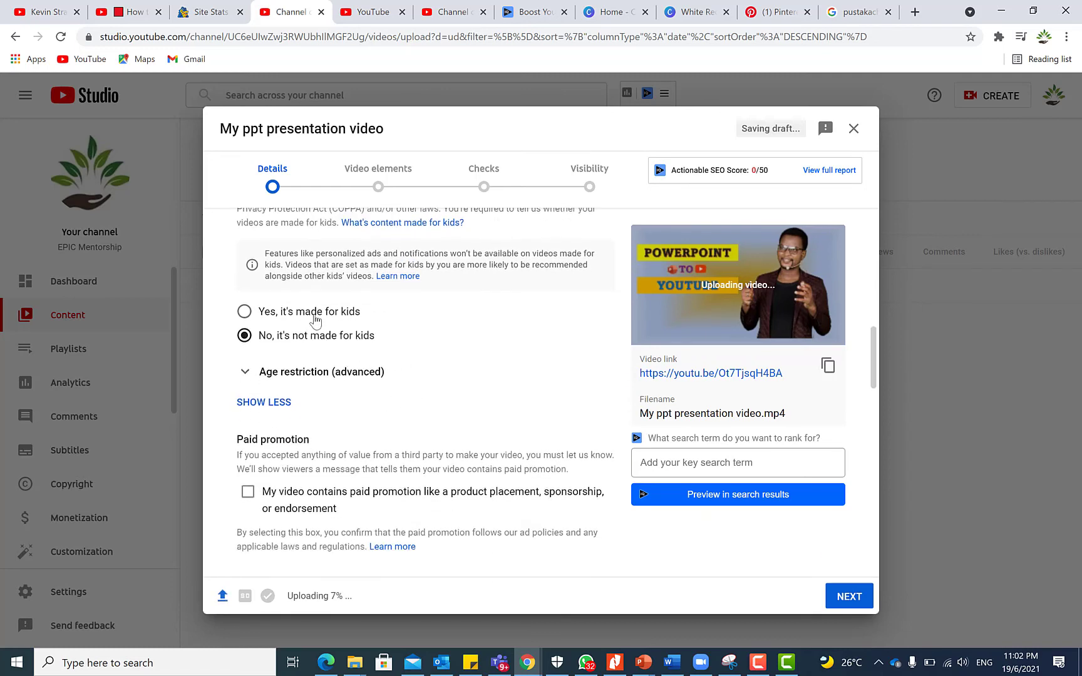
pyautogui.scroll(-6, 357, 387)
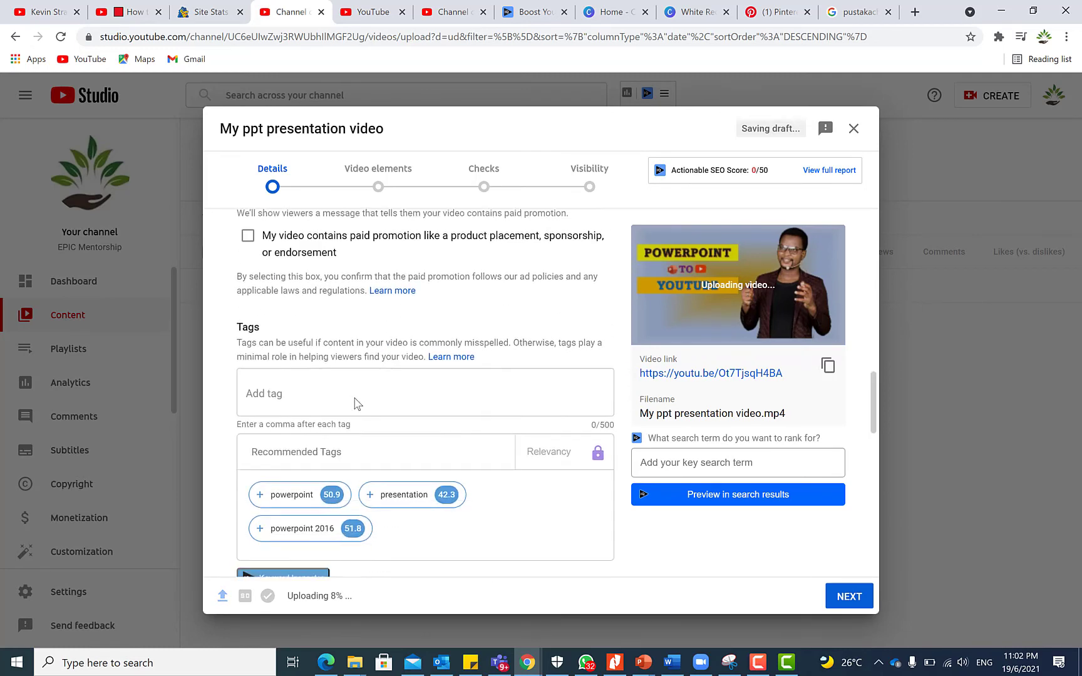
pyautogui.scroll(1, 371, 311)
pyautogui.scroll(2, 370, 311)
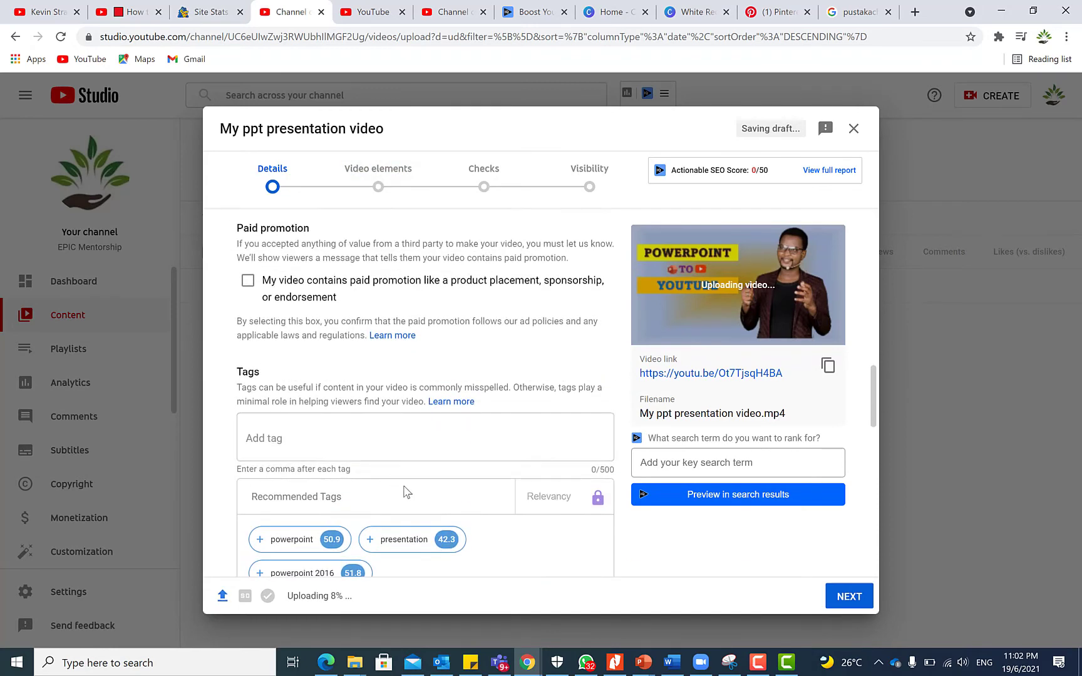
pyautogui.scroll(-7, 376, 440)
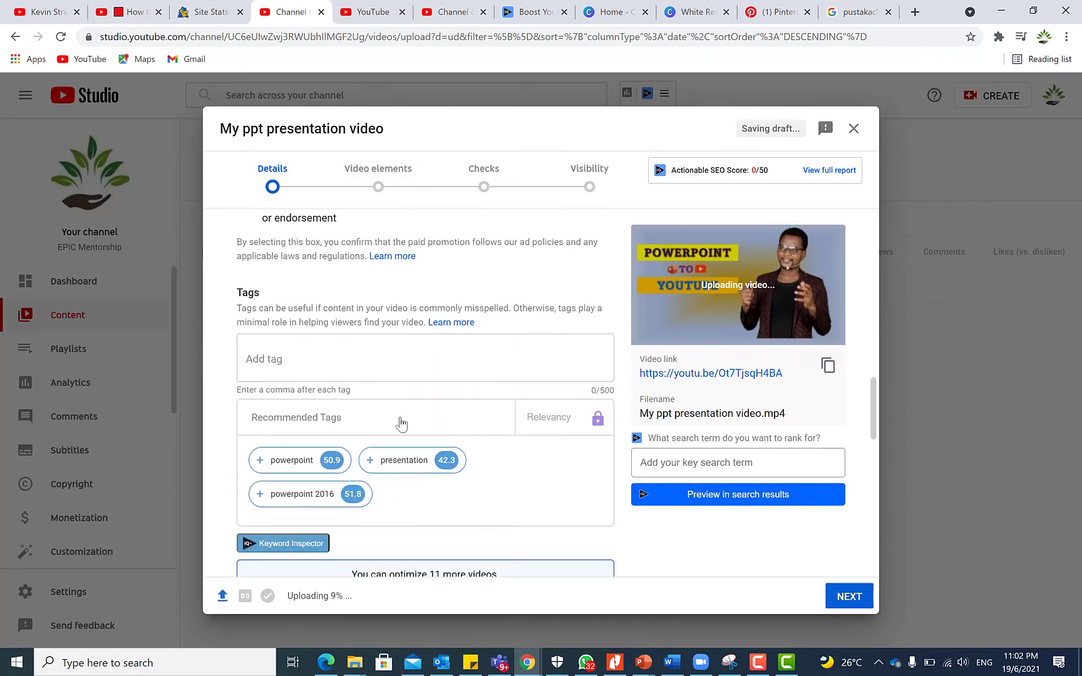
pyautogui.scroll(-1, 416, 388)
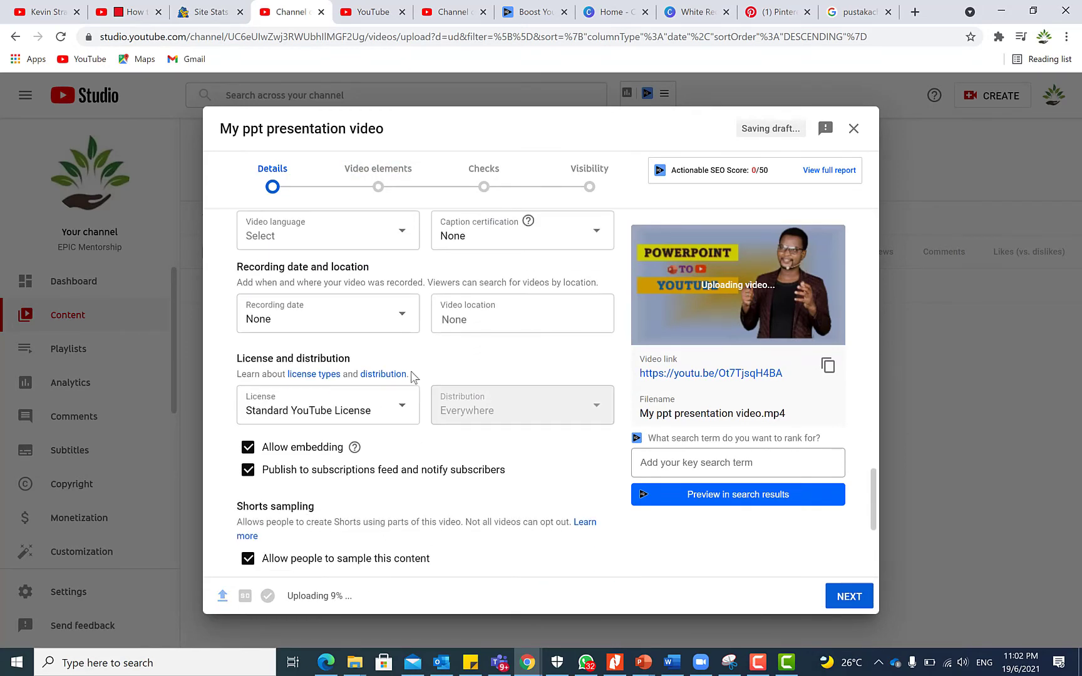
pyautogui.scroll(2, 369, 266)
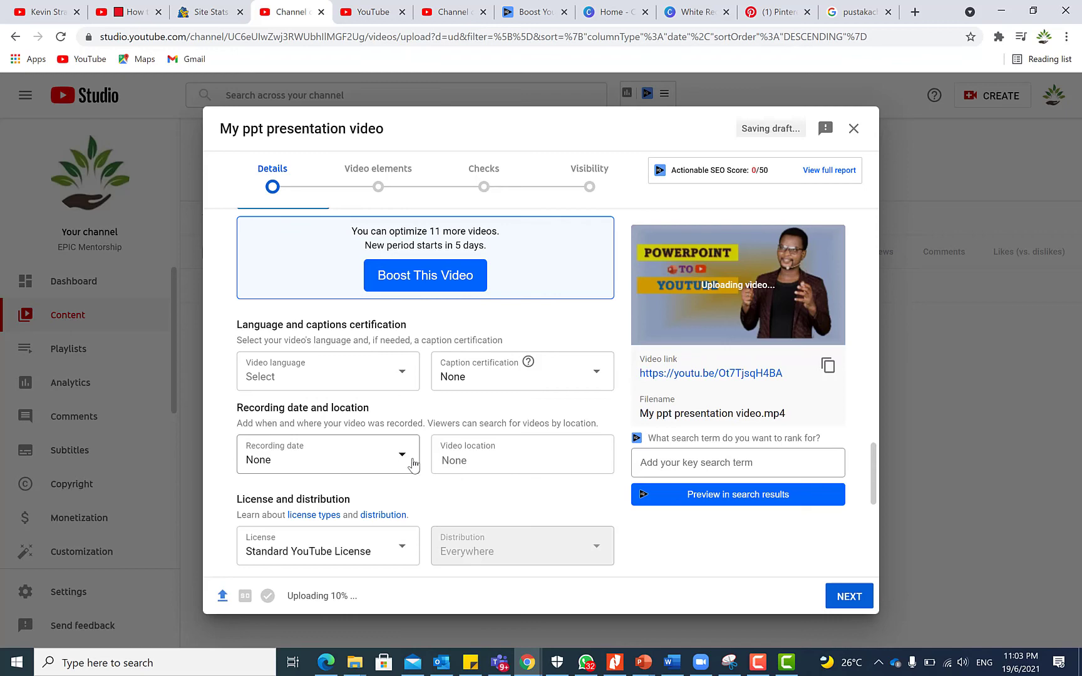
pyautogui.scroll(-7, 499, 461)
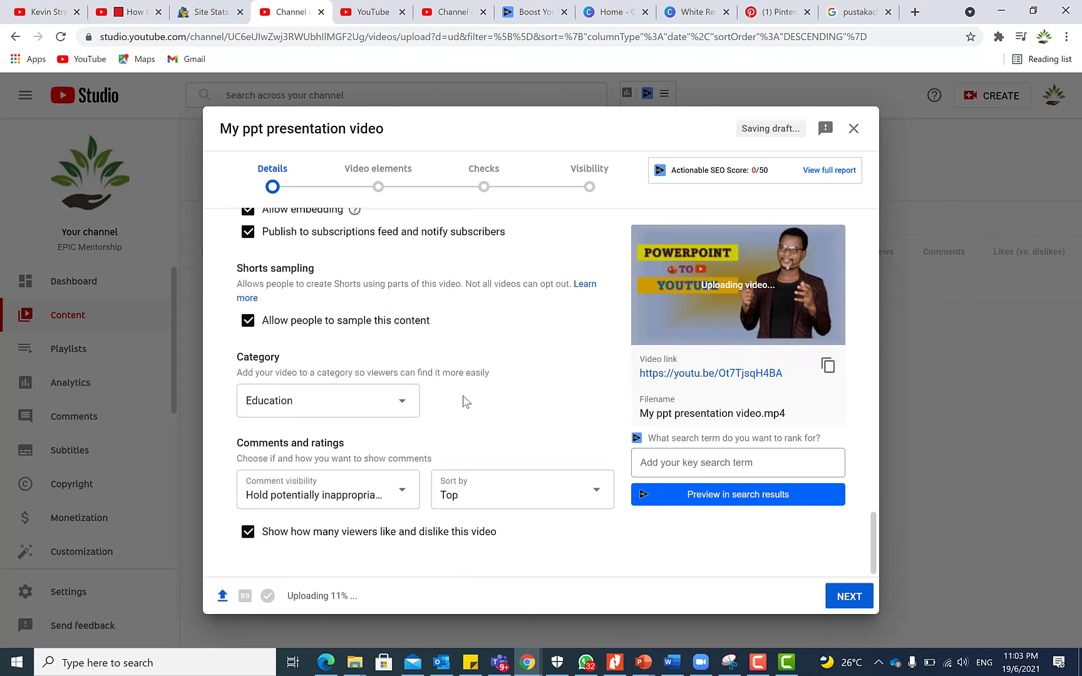
pyautogui.scroll(10, 466, 402)
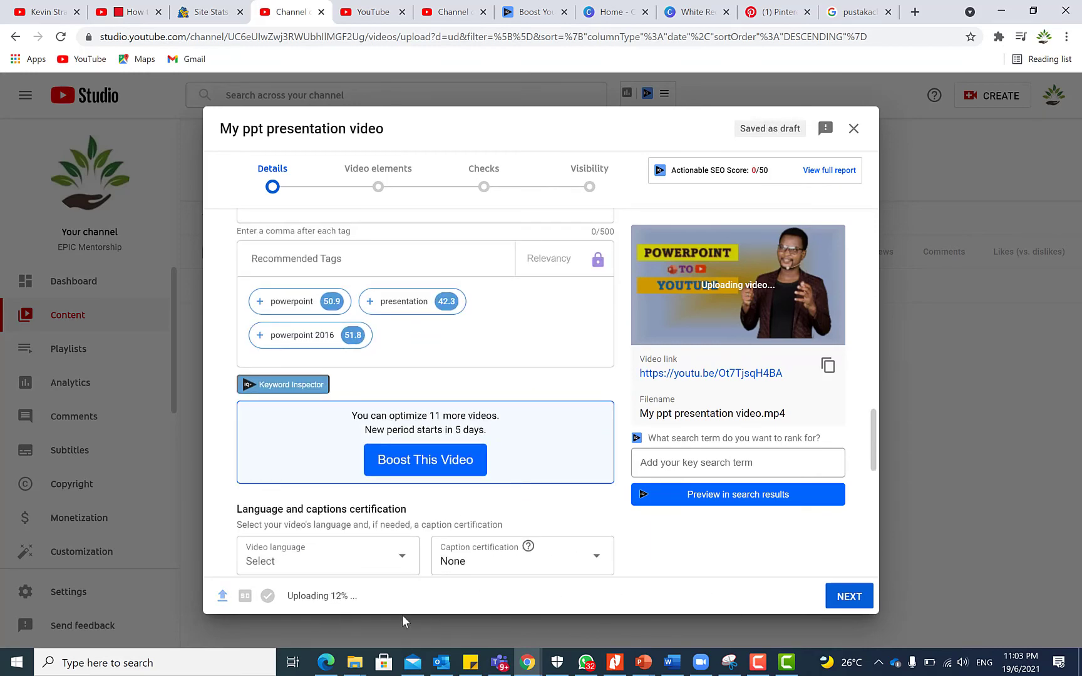
# Step: Proceed through the video elements and checks to the visibility stage without adding subtitles, an end screen or cards
pyautogui.click(848, 594)
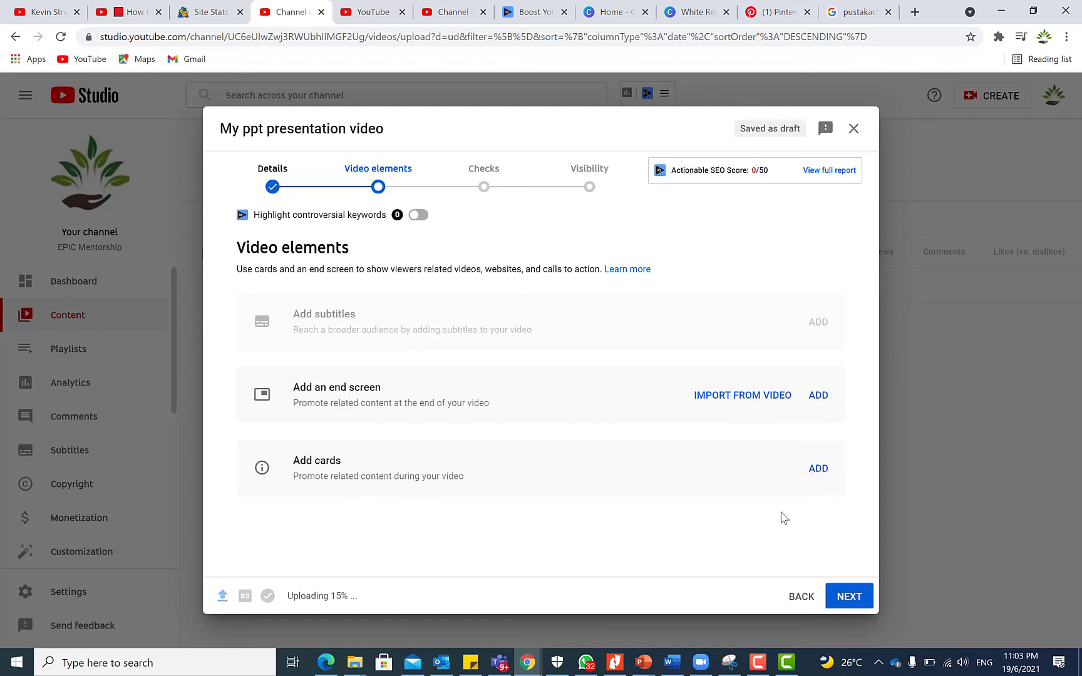
pyautogui.click(846, 599)
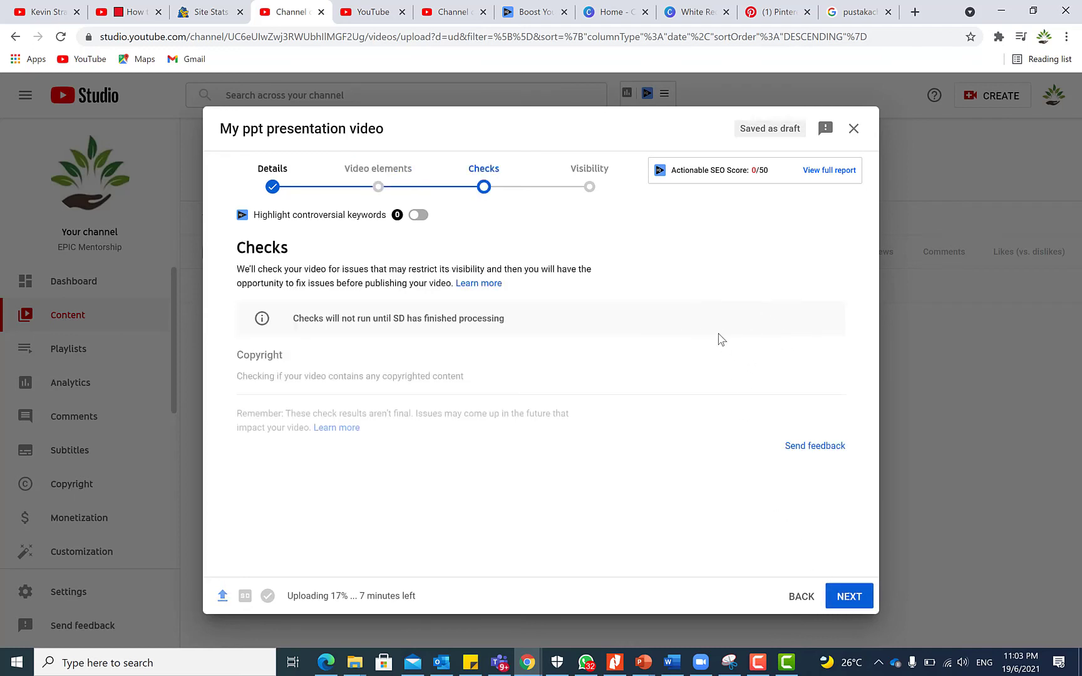
pyautogui.click(851, 598)
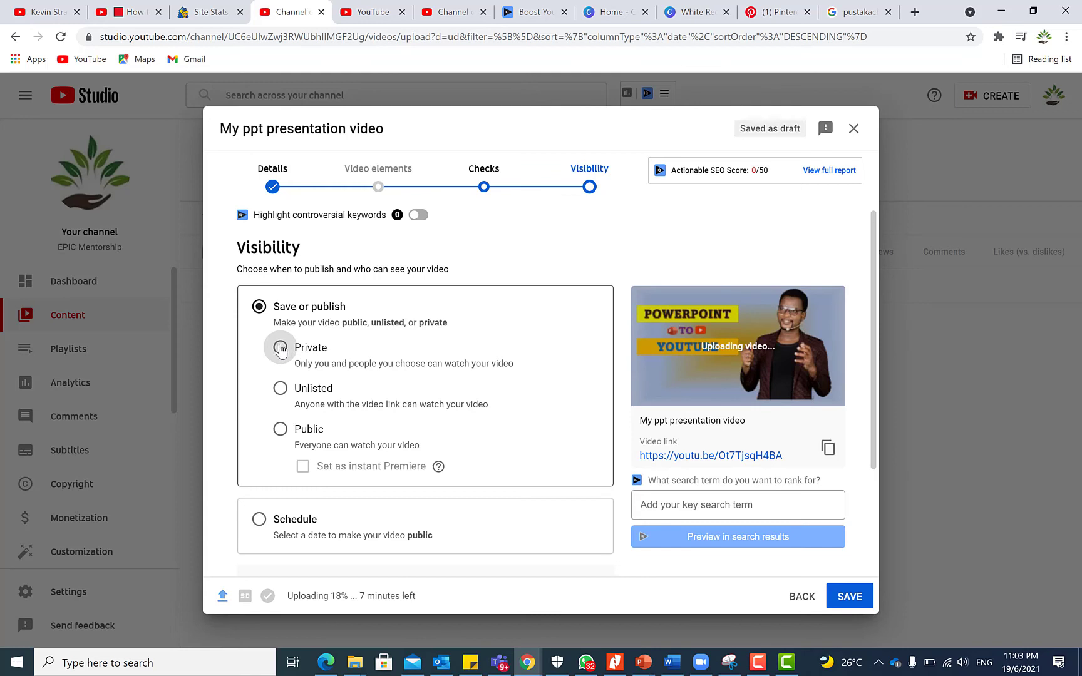
# Step: Set the video's visibility to Private, save it and close the upload notice
pyautogui.click(280, 429)
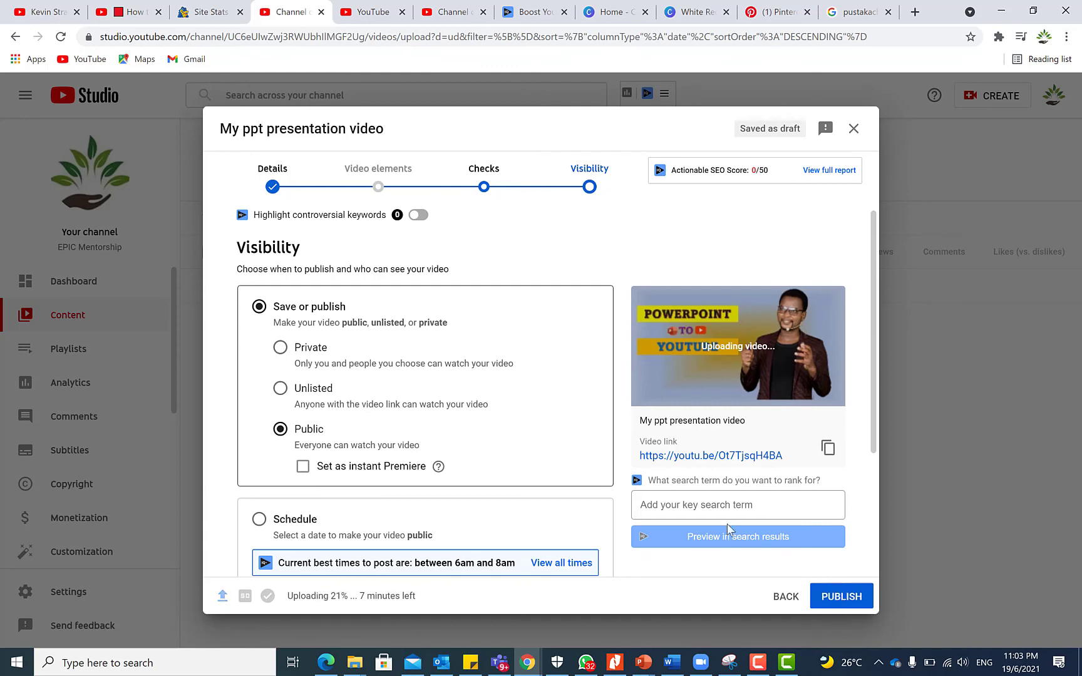
pyautogui.click(280, 348)
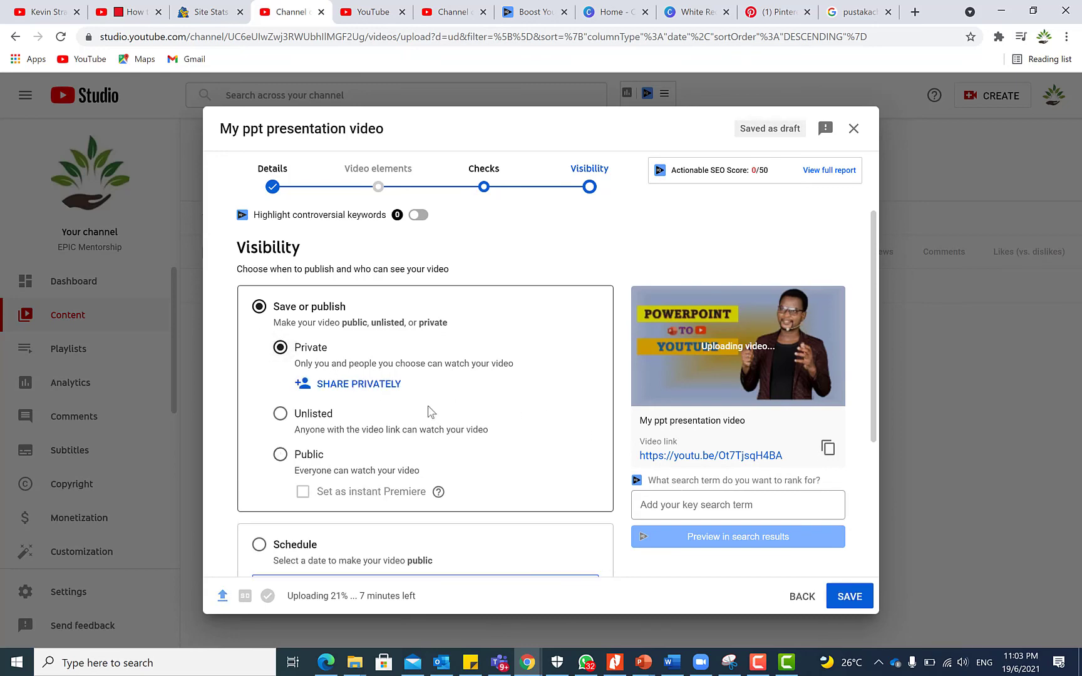
pyautogui.click(850, 598)
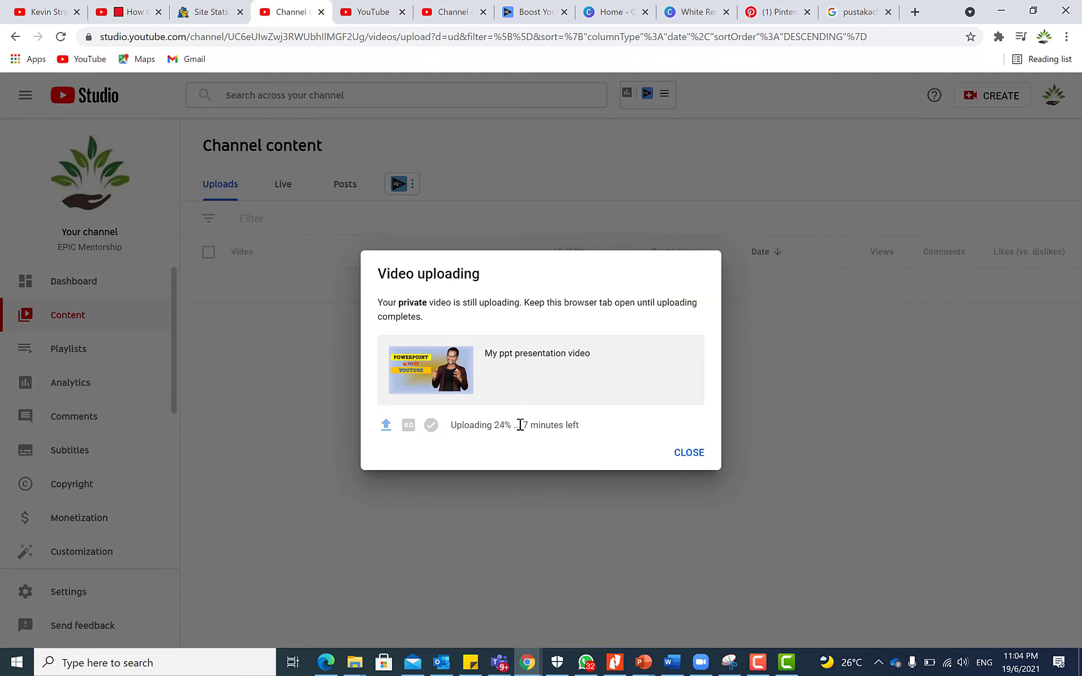
pyautogui.click(689, 457)
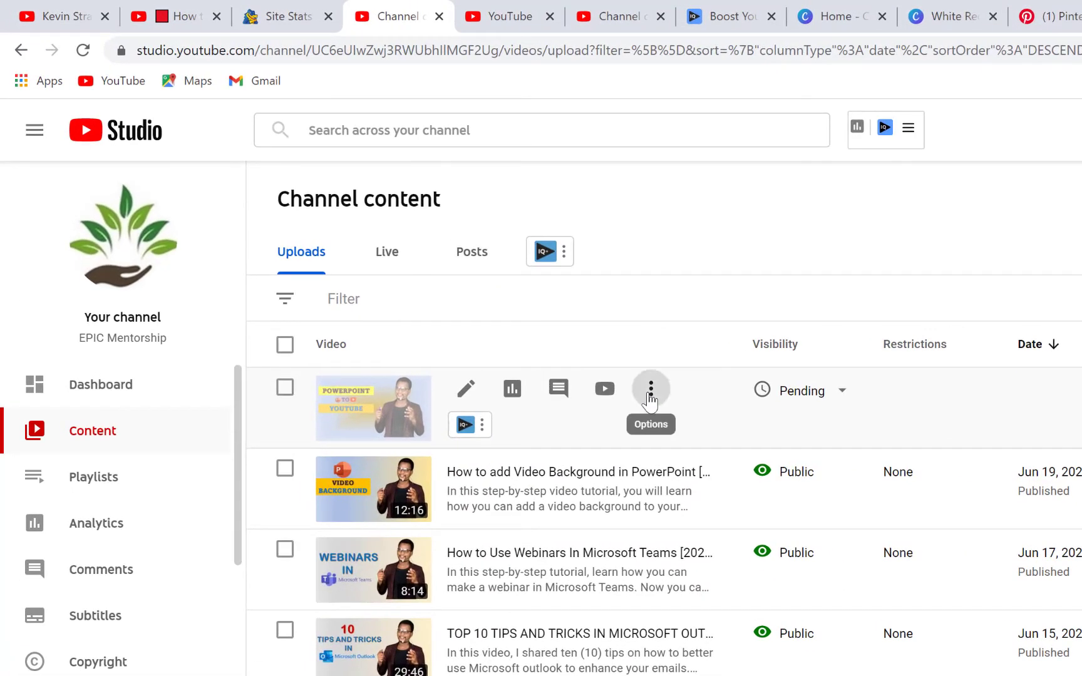
pyautogui.click(650, 393)
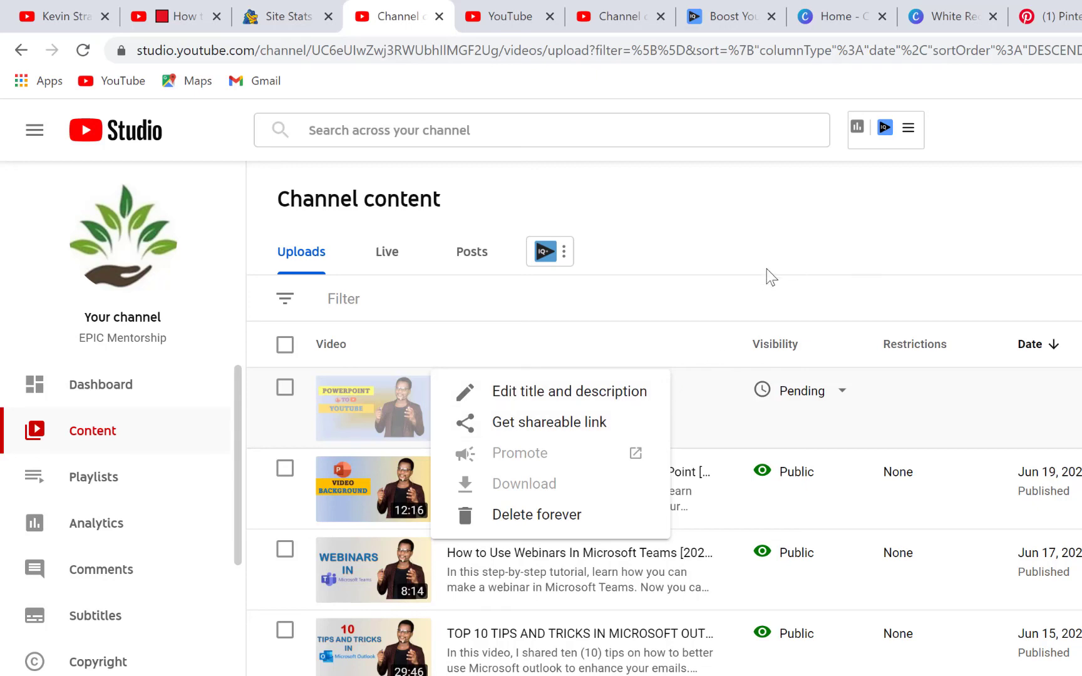
pyautogui.click(715, 248)
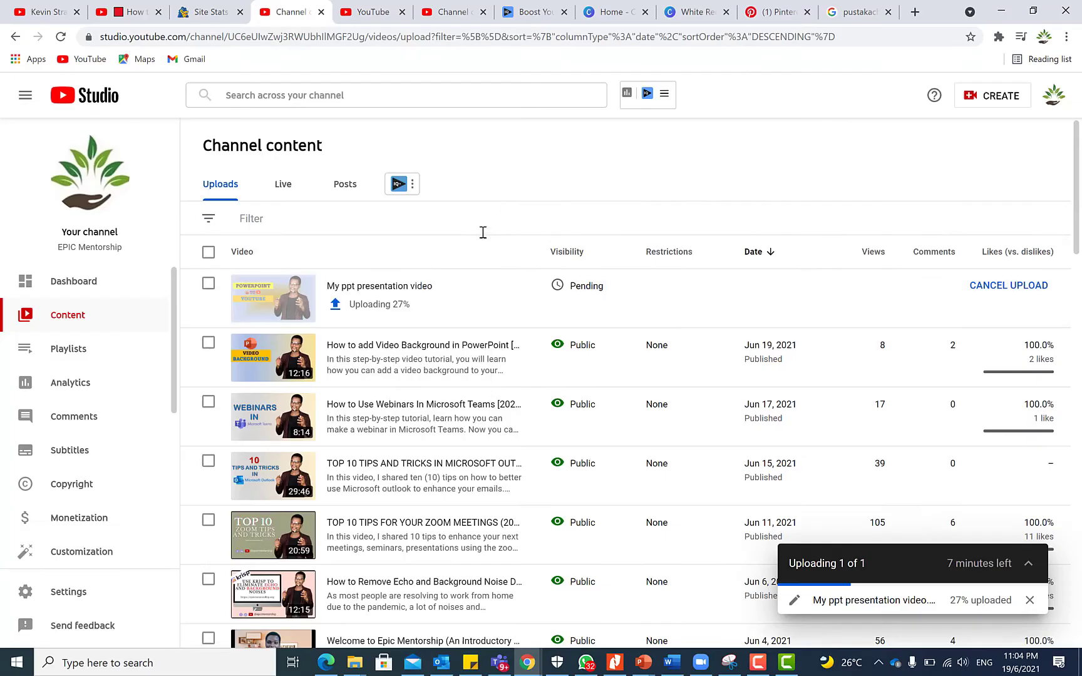